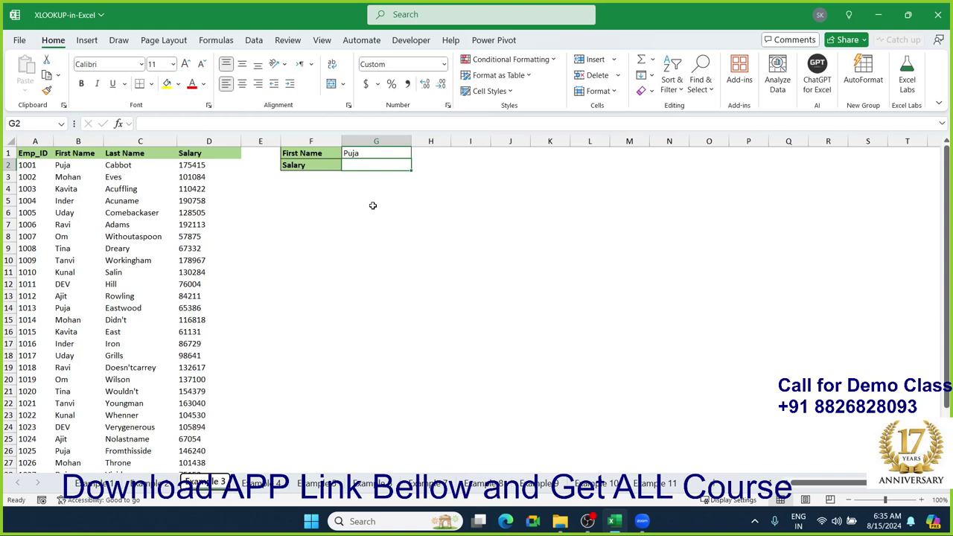
Dismiss the ribbon shortcut hints and highlight the first names in column B.
{"action": "key", "text": "alt"}
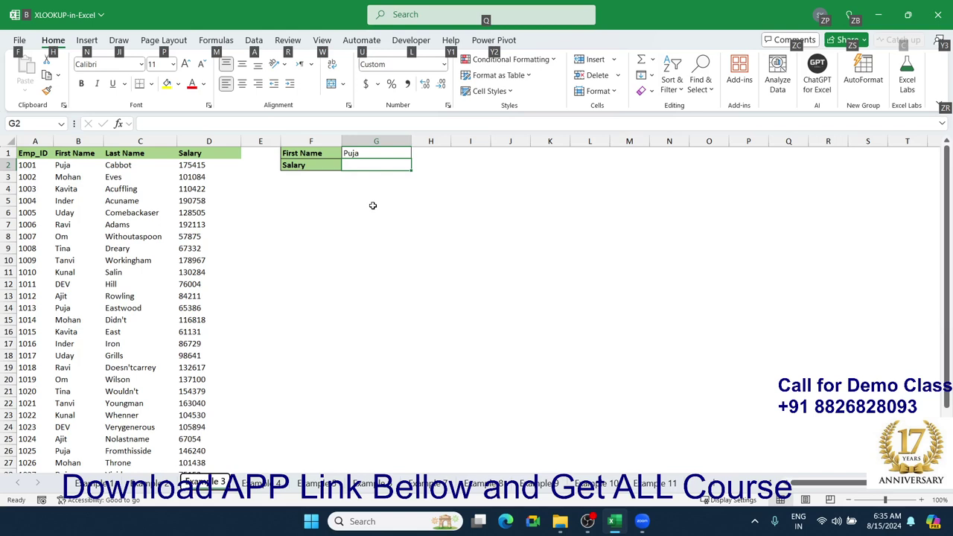
{"action": "left_click", "coordinate": [372, 204]}
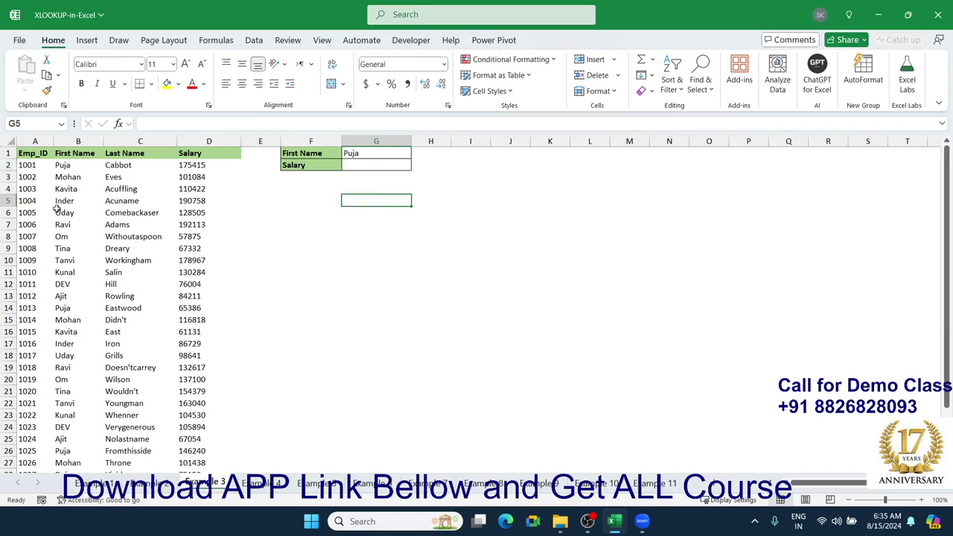
{"action": "left_click_drag", "start_coordinate": [77, 180], "coordinate": [77, 241]}
In G2, start a VLOOKUP formula that uses G1 as the lookup value.
{"action": "left_click", "coordinate": [360, 165]}
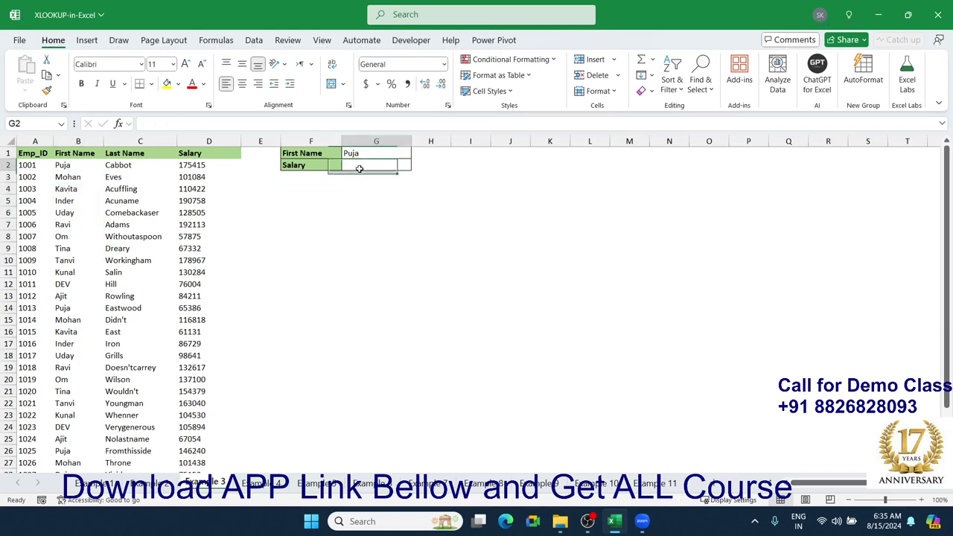
{"action": "type", "text": "="}
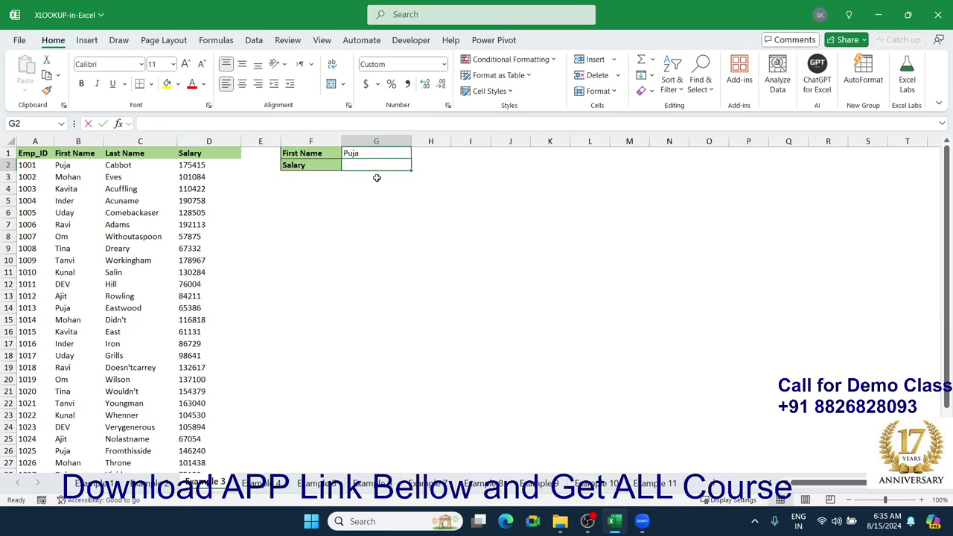
{"action": "type", "text": "vl"}
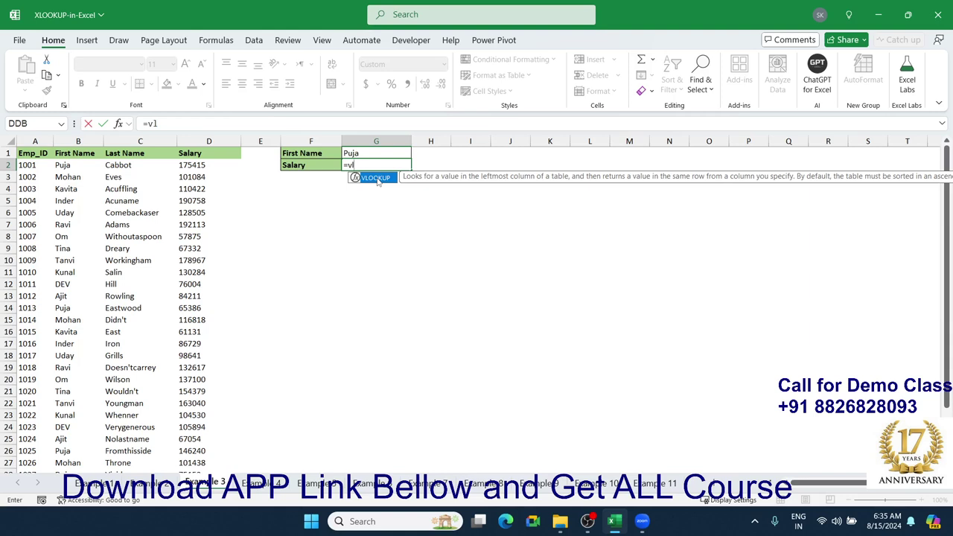
{"action": "double_click", "coordinate": [377, 179]}
{"action": "key", "text": "Up"}
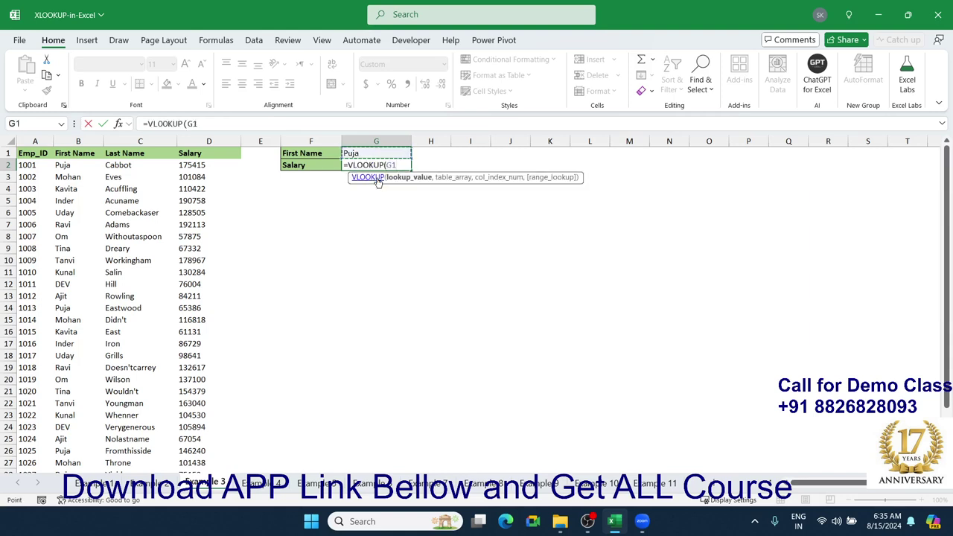
{"action": "type", "text": ","}
{"action": "key", "text": "Left"}
{"action": "key", "text": "Left"}
{"action": "key", "text": "Left"}
{"action": "key", "text": "Left"}
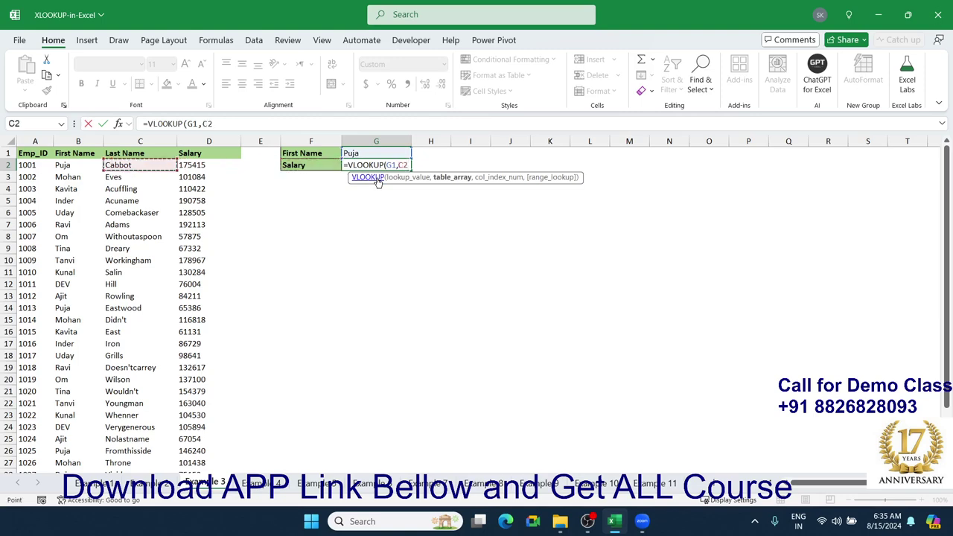
{"action": "key", "text": "Left"}
{"action": "key", "text": "Left"}
{"action": "key", "text": "Right"}
Complete G2 as =VLOOKUP(G1,B:D,3,0) and check the result.
{"action": "key", "text": "ctrl+space"}
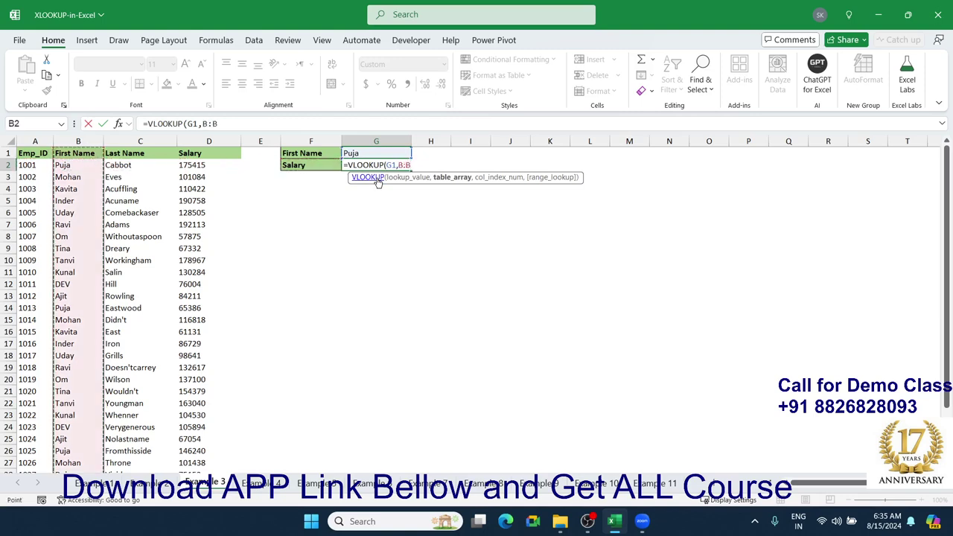
{"action": "key", "text": "shift+Right"}
{"action": "key", "text": "shift+Right"}
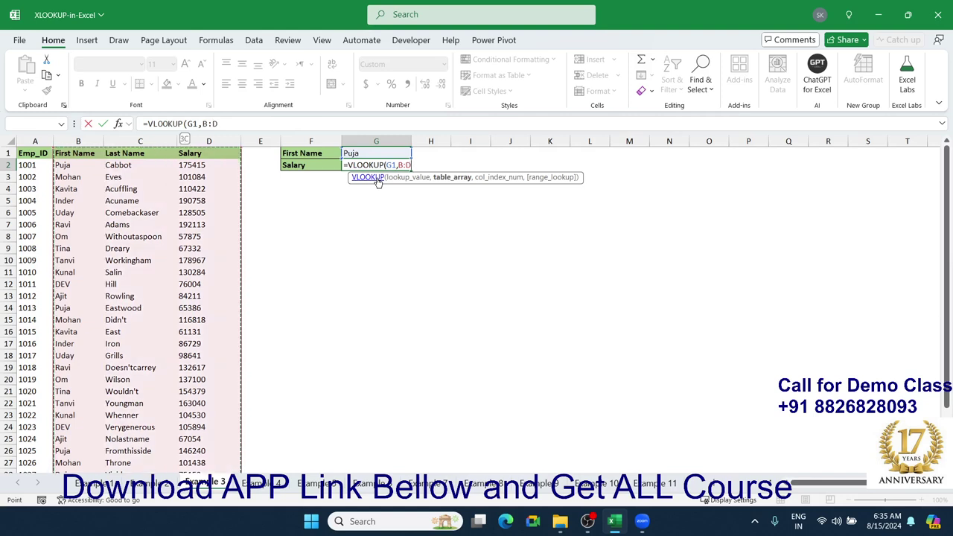
{"action": "type", "text": ",3"}
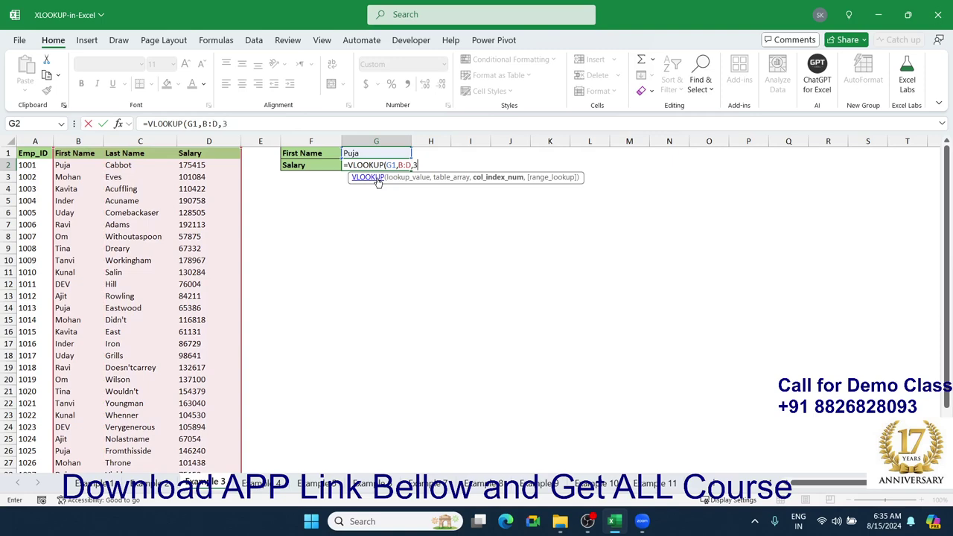
{"action": "type", "text": ",0"}
{"action": "key", "text": "Return"}
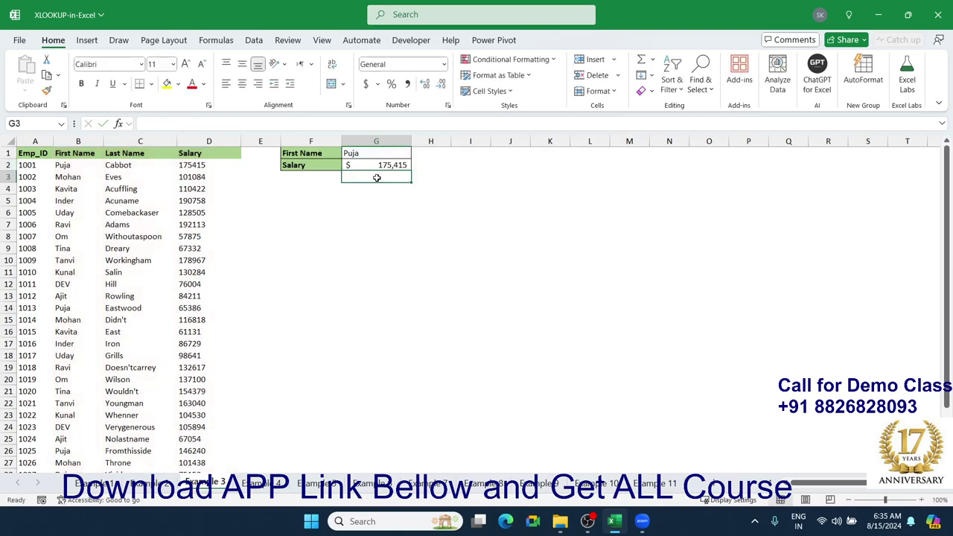
{"action": "key", "text": "Up"}
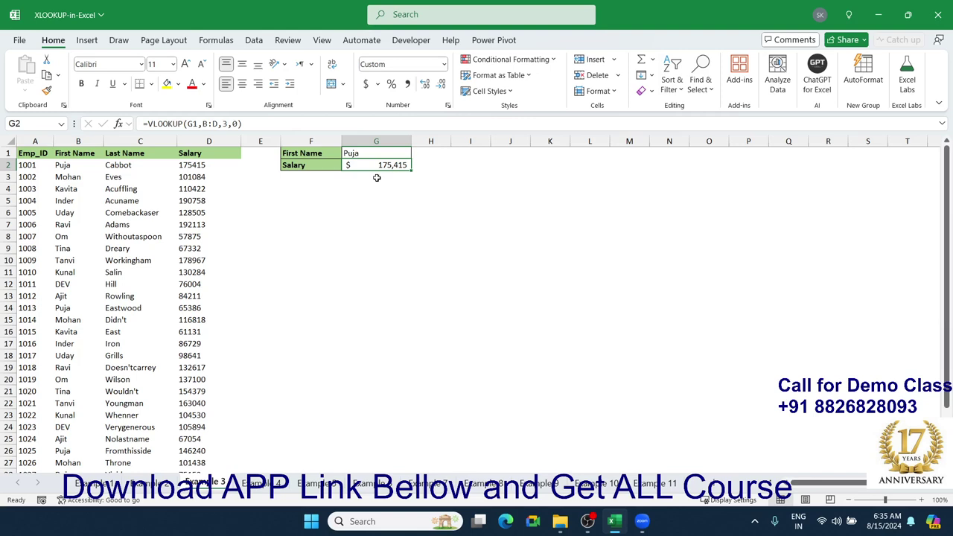
{"action": "key", "text": "Right"}
Move to G3, cancel the unfinished entry and scroll back to the top of the sheet.
{"action": "key", "text": "Down"}
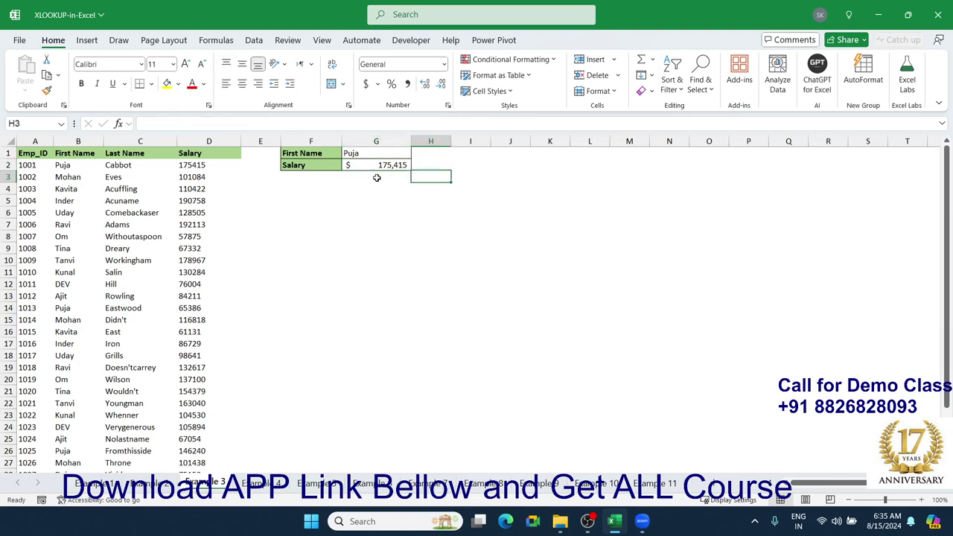
{"action": "key", "text": "Left"}
{"action": "type", "text": "=x"}
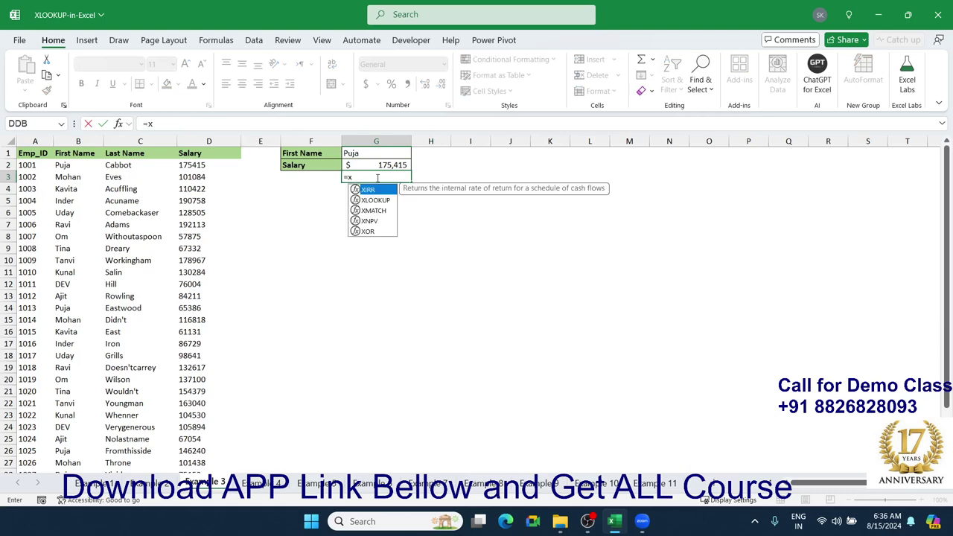
{"action": "key", "text": "Escape"}
{"action": "key", "text": "Escape"}
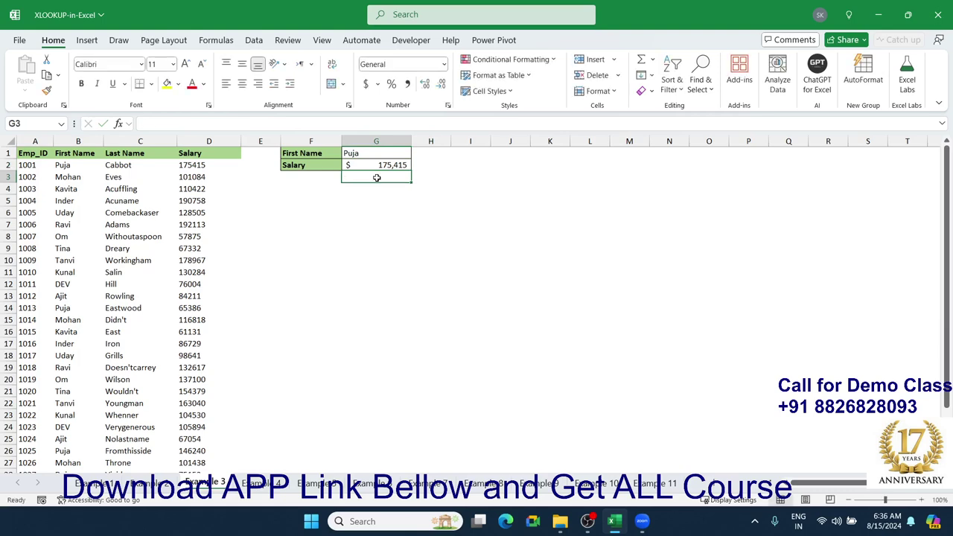
{"action": "scroll", "coordinate": [377, 178], "scroll_direction": "up", "scroll_amount": 2}
{"action": "scroll", "coordinate": [377, 179], "scroll_direction": "up", "scroll_amount": 3}
{"action": "scroll", "coordinate": [475, 226], "scroll_direction": "up", "scroll_amount": 1}
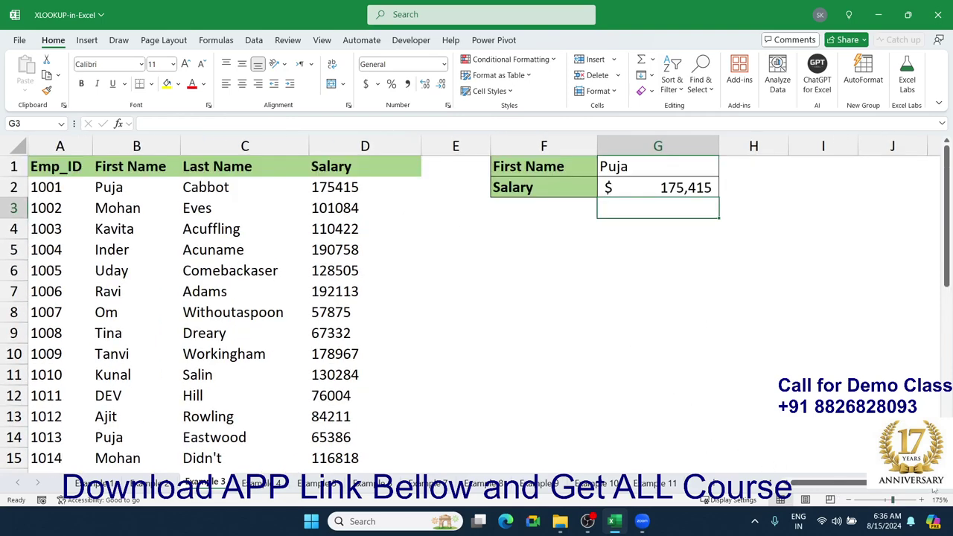
{"action": "scroll", "coordinate": [935, 493], "scroll_direction": "right", "scroll_amount": 1}
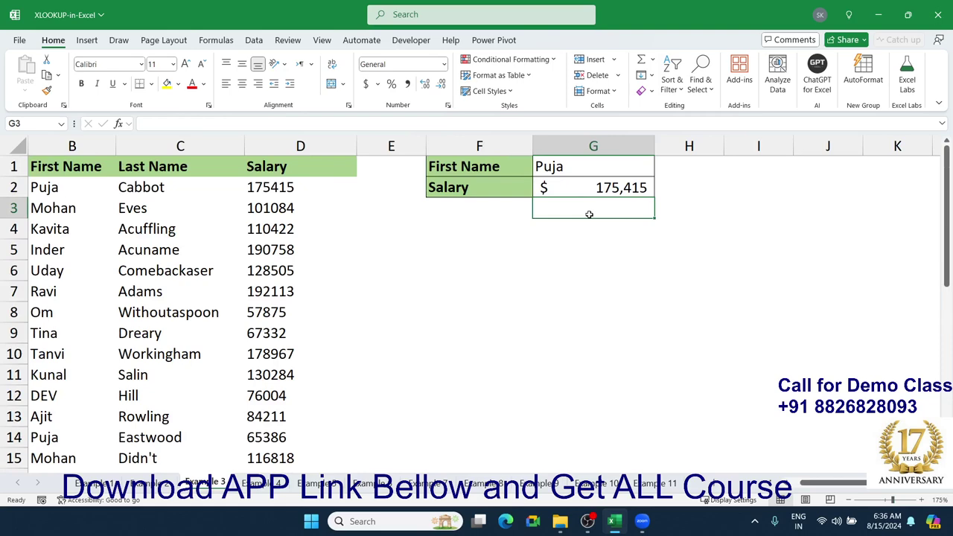
Enter =XLOOKUP(G1,B:B,D:D) in G3 to return the salary from column D.
{"action": "type", "text": "=xl"}
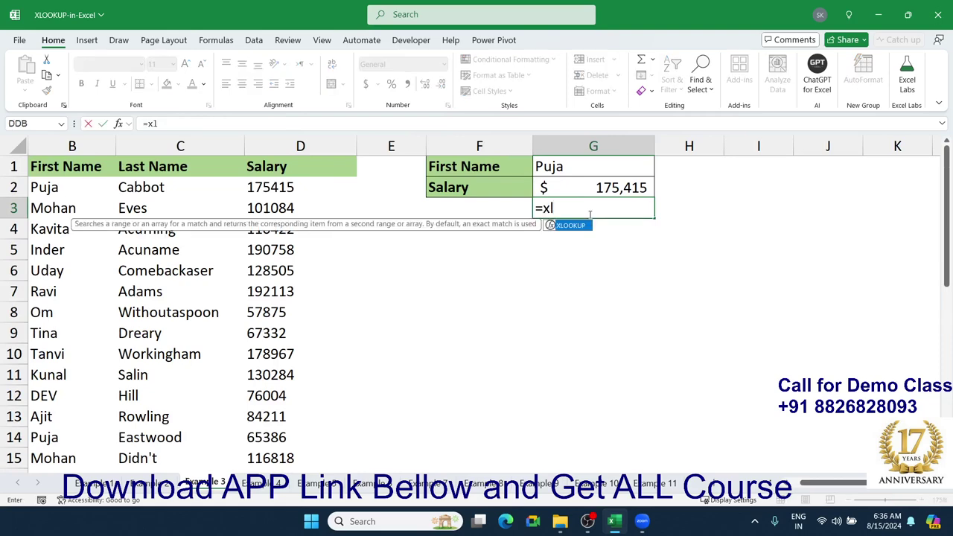
{"action": "key", "text": "Tab"}
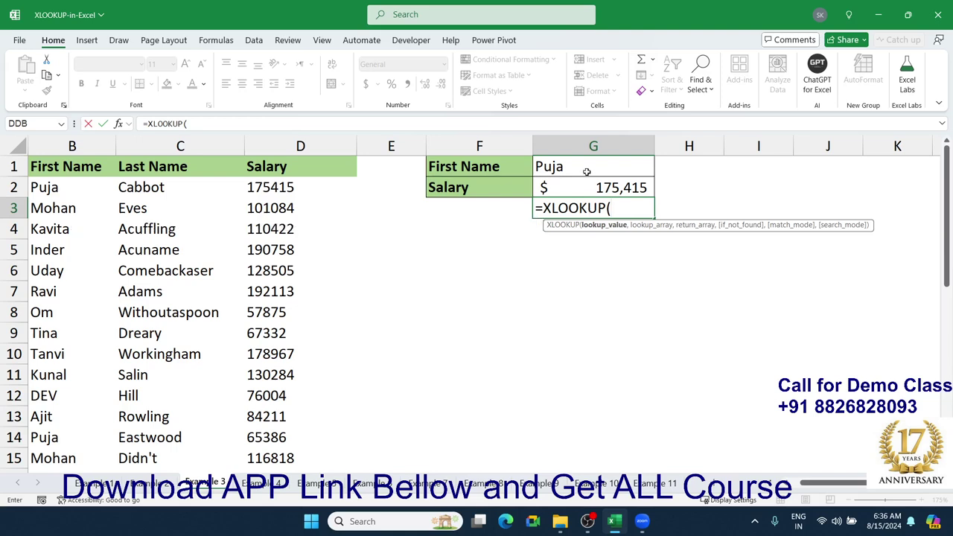
{"action": "left_click", "coordinate": [587, 171]}
{"action": "type", "text": ","}
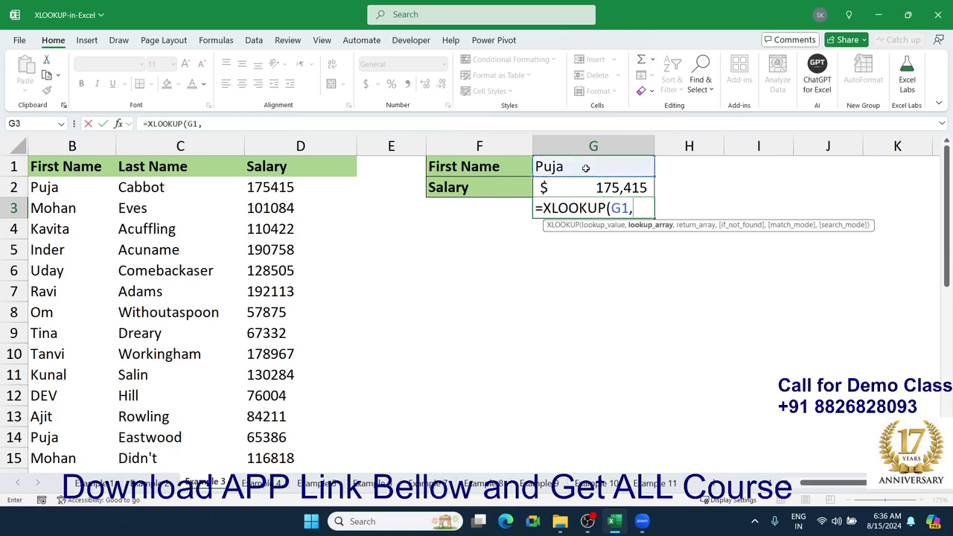
{"action": "left_click", "coordinate": [95, 147]}
{"action": "type", "text": ","}
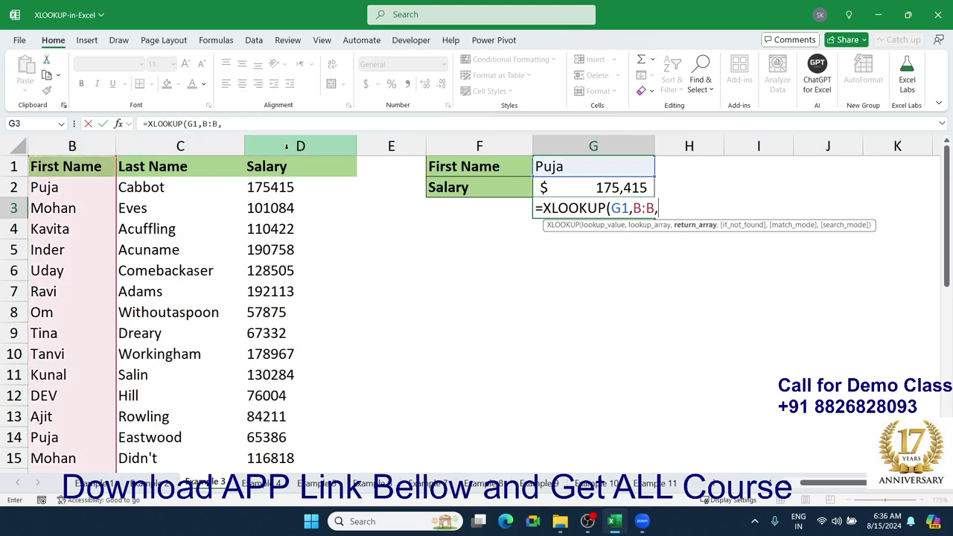
{"action": "left_click", "coordinate": [289, 146]}
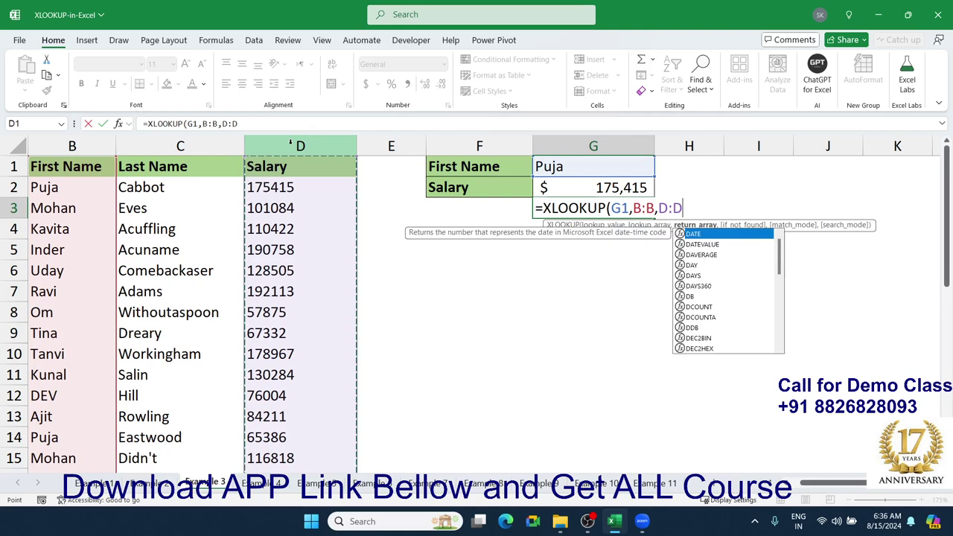
{"action": "key", "text": "Return"}
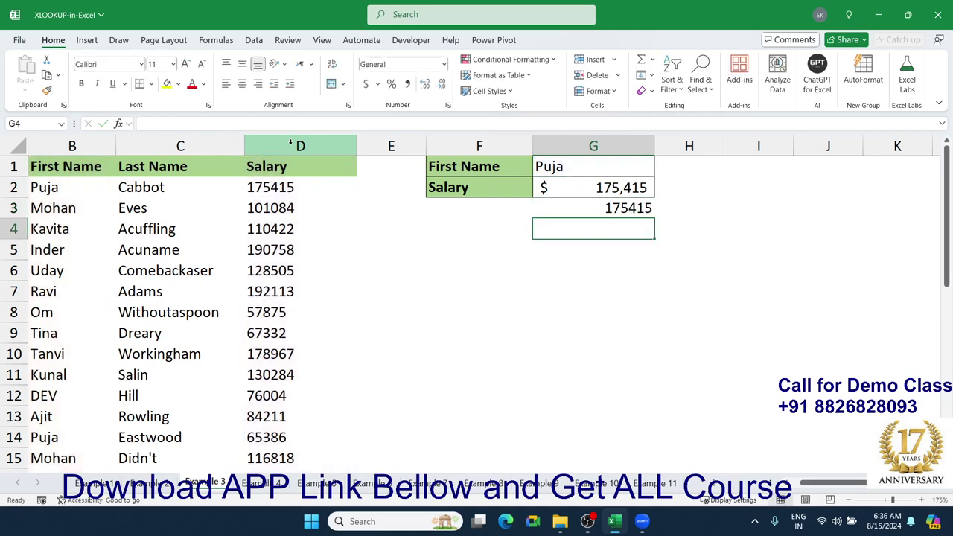
Try Dev in G1, then replace it with Sumit as the name to look up.
{"action": "left_click", "coordinate": [550, 166]}
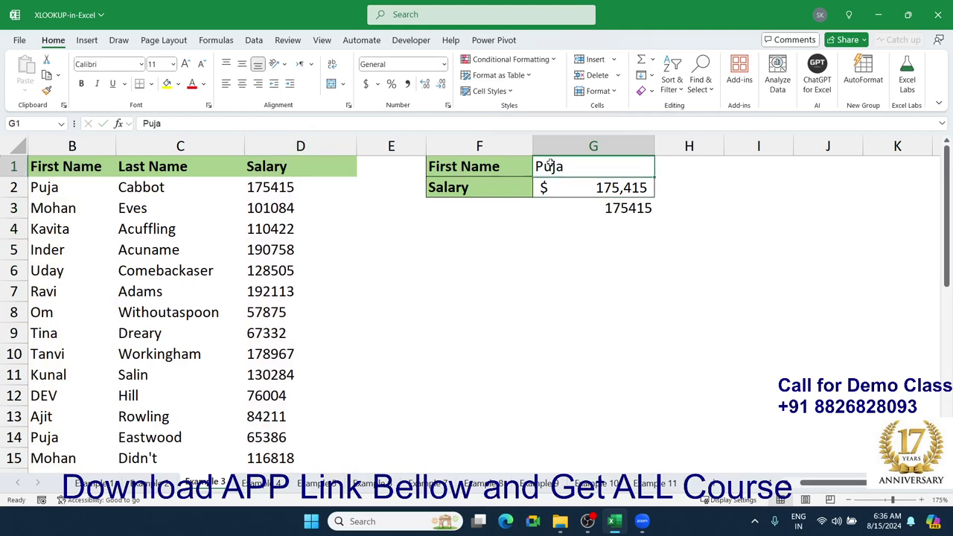
{"action": "type", "text": "Dev"}
{"action": "key", "text": "Return"}
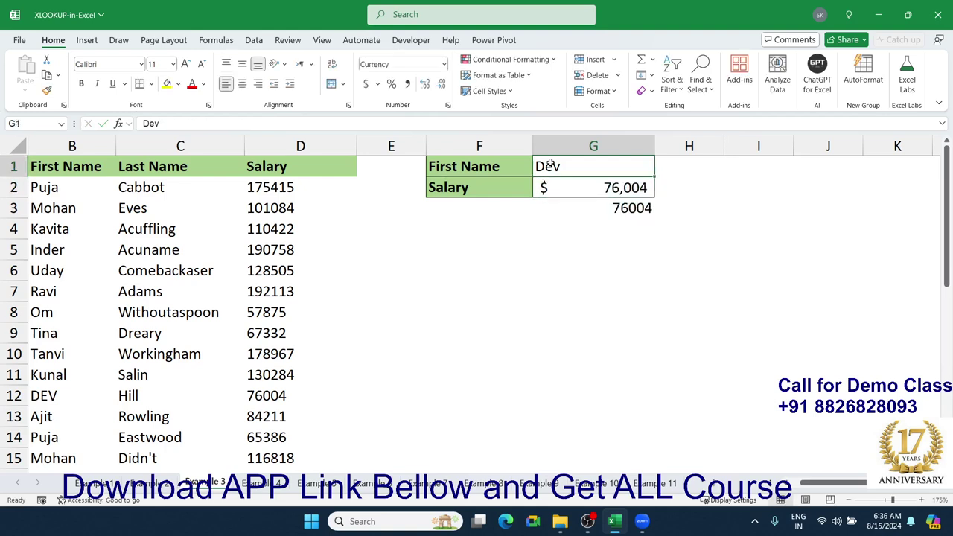
{"action": "type", "text": "Sumi"}
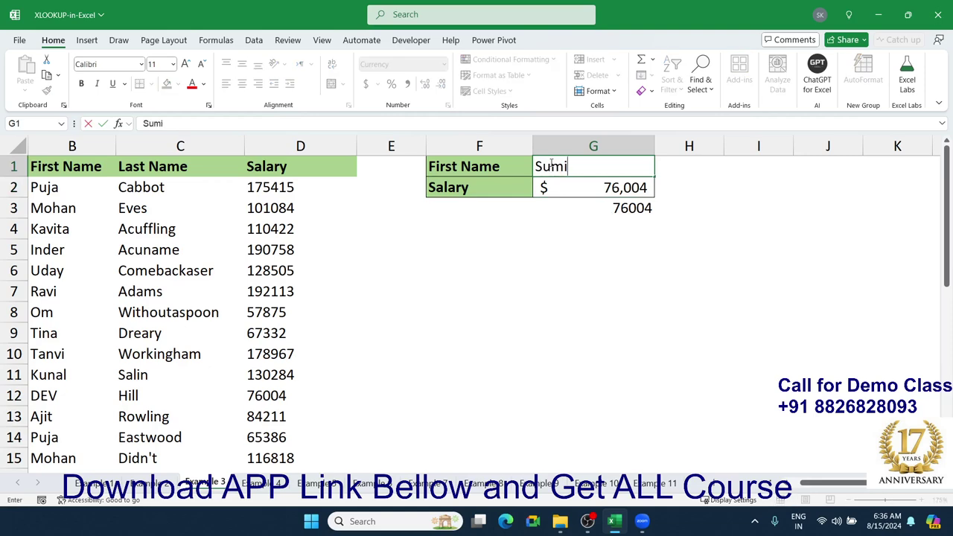
{"action": "type", "text": "t"}
{"action": "key", "text": "Return"}
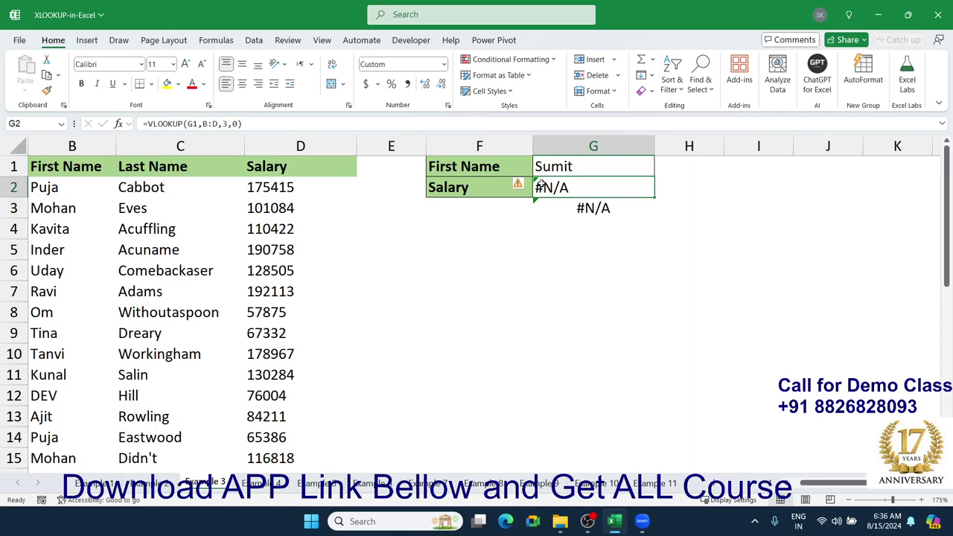
Change G2 to =IFERROR(VLOOKUP(G1,B:D,3,0),"Name Not Fund").
{"action": "double_click", "coordinate": [543, 184]}
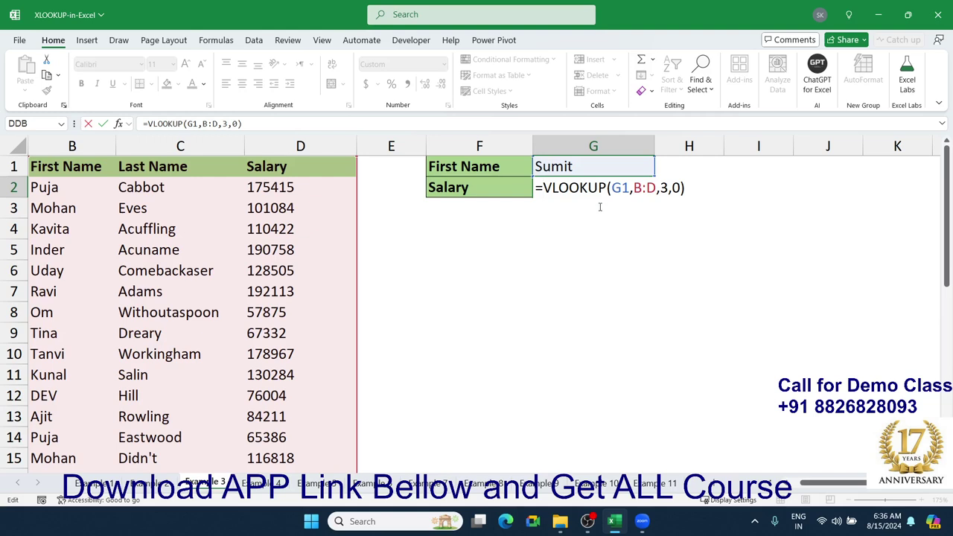
{"action": "type", "text": "if"}
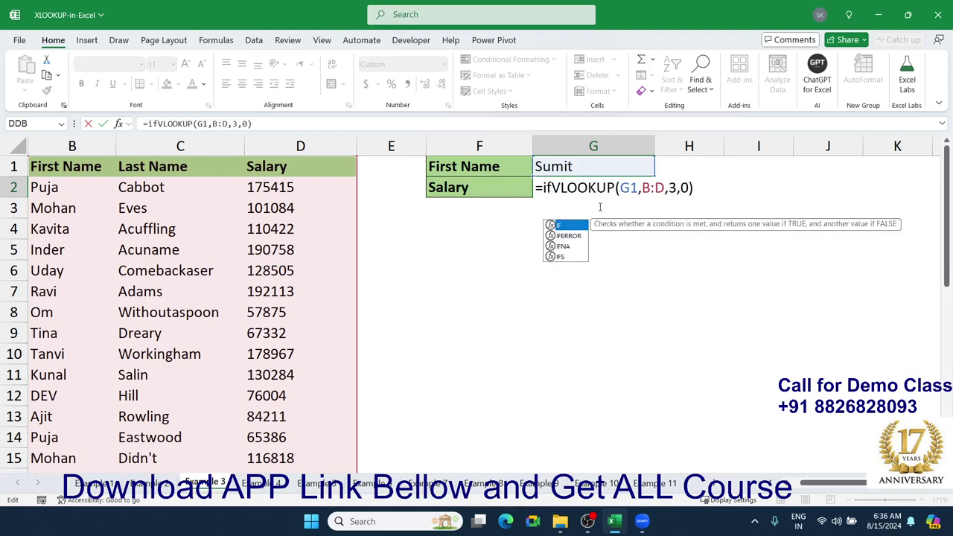
{"action": "key", "text": "Down"}
{"action": "key", "text": "Tab"}
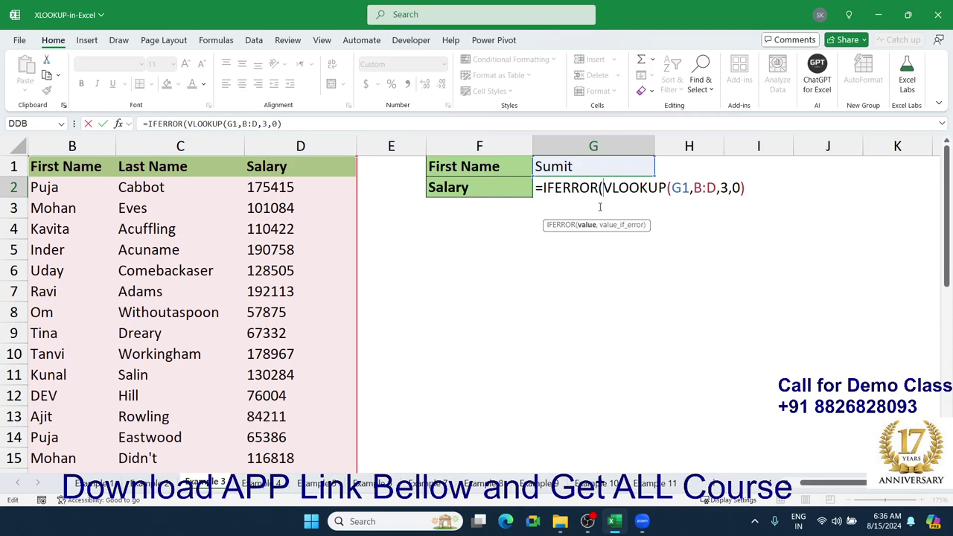
{"action": "left_click", "coordinate": [758, 187]}
{"action": "type", "text": ","}
{"action": "type", "text": "\"Nam"}
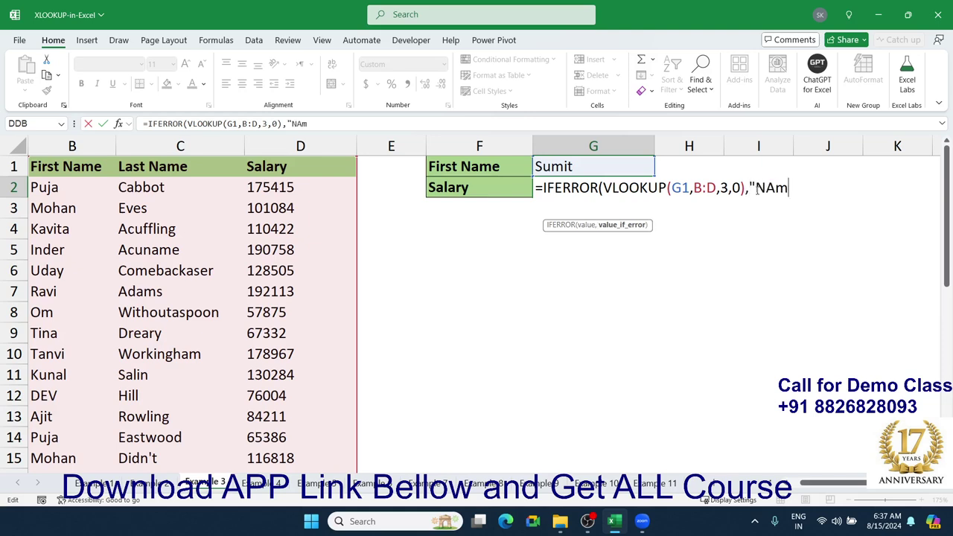
{"action": "type", "text": "e Not "}
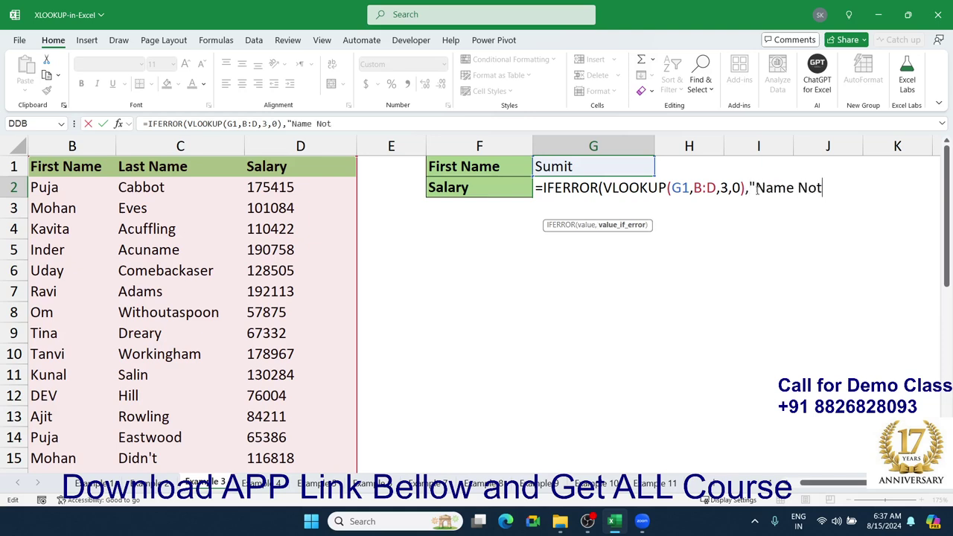
{"action": "type", "text": "Fund"}
{"action": "type", "text": "\")"}
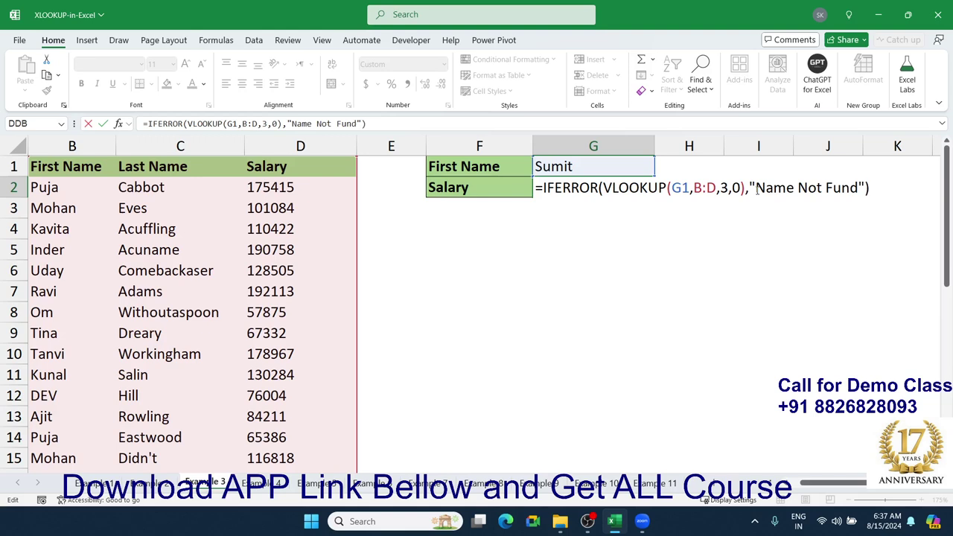
{"action": "key", "text": "Return"}
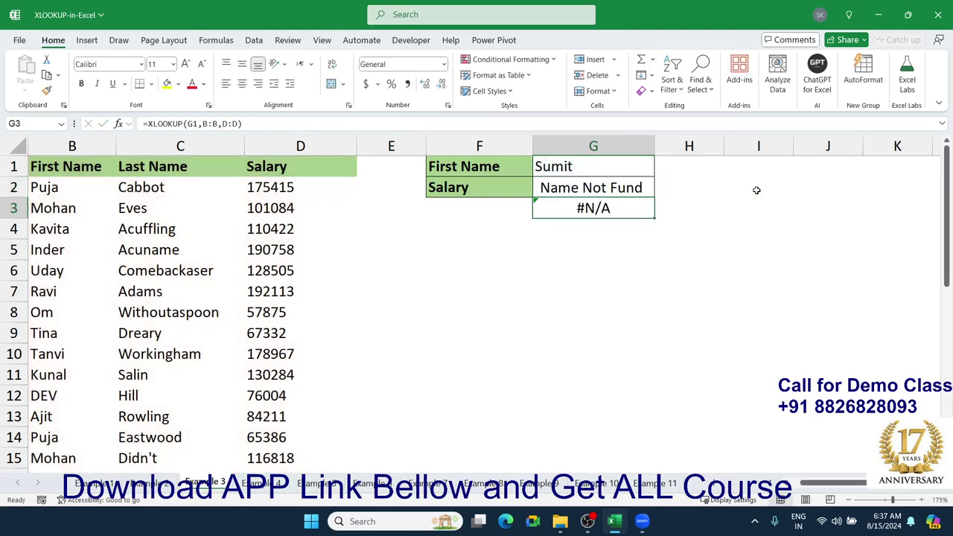
Add "Name Not Found" as the fourth argument of G3's XLOOKUP formula.
{"action": "key", "text": "F2"}
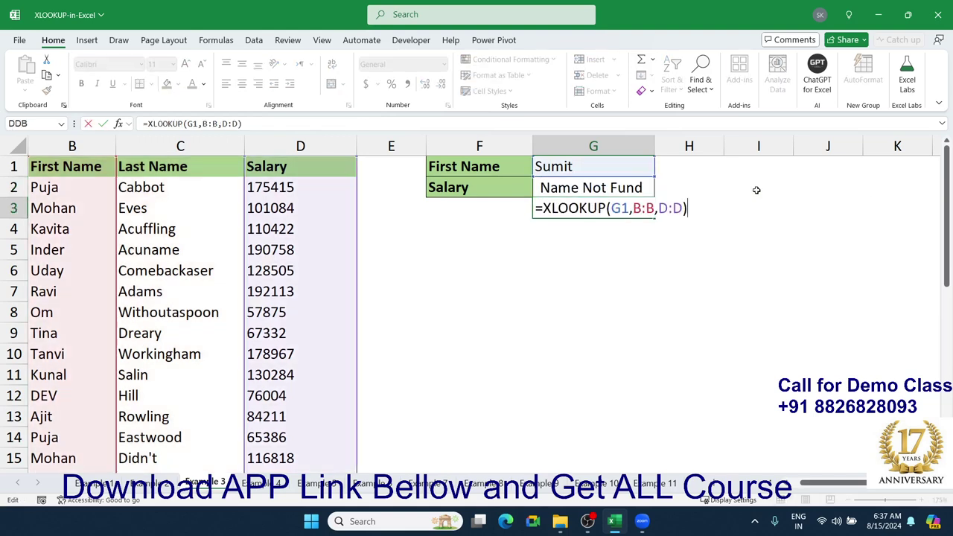
{"action": "key", "text": "Left"}
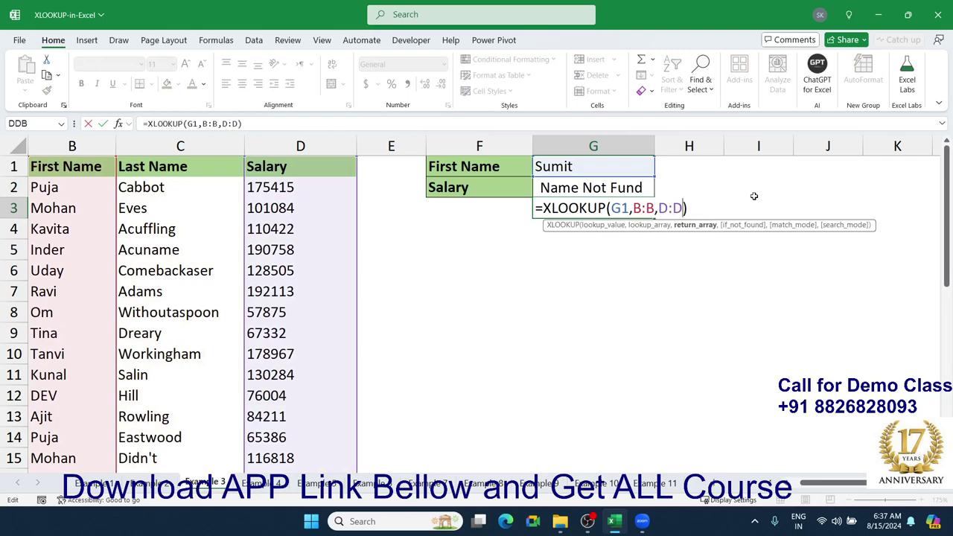
{"action": "type", "text": ","}
{"action": "left_click", "coordinate": [747, 232]}
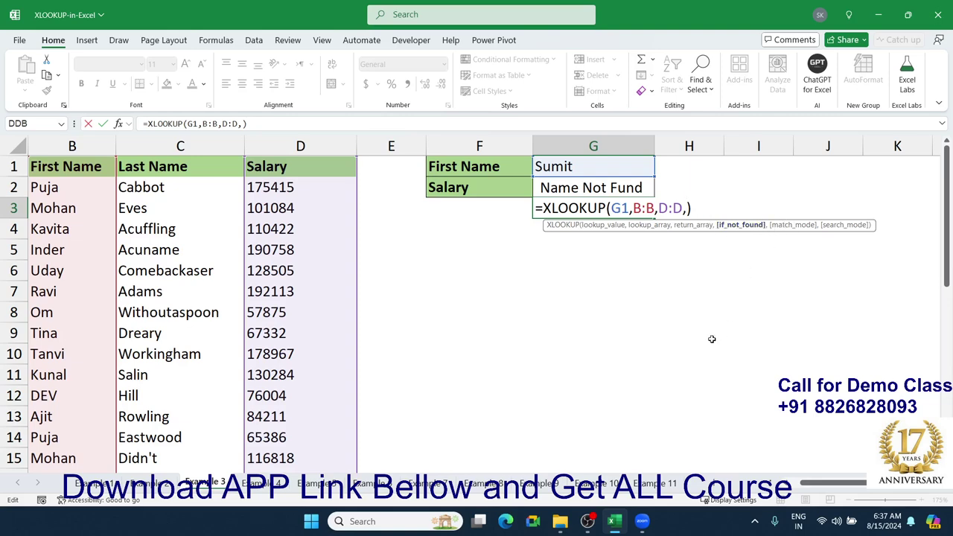
{"action": "type", "text": "\"Name "}
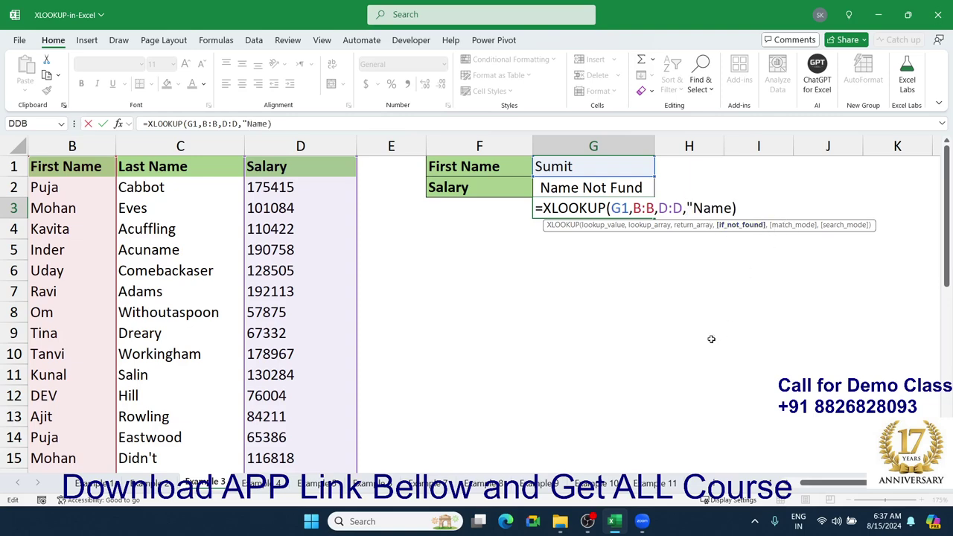
{"action": "type", "text": "Not "}
{"action": "type", "text": "Found"}
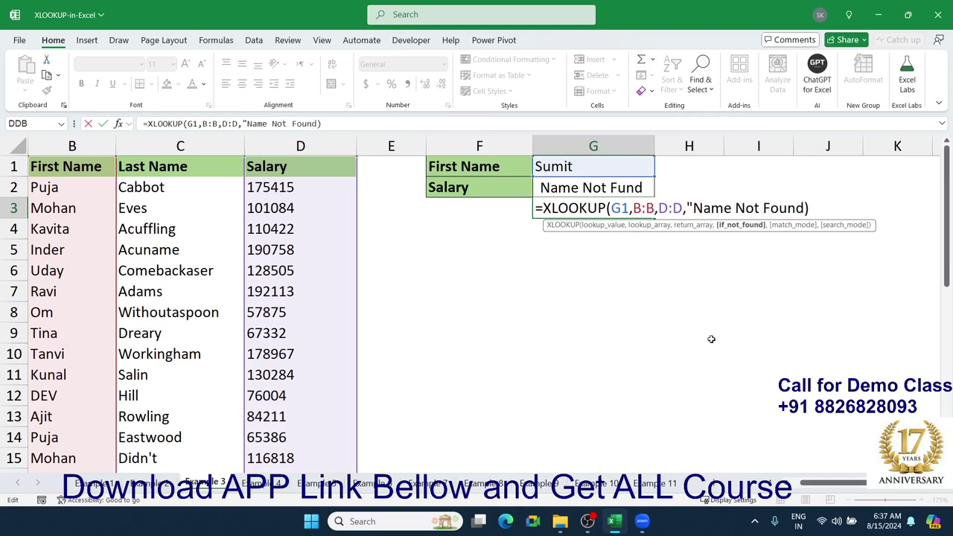
{"action": "type", "text": "\""}
{"action": "key", "text": "Return"}
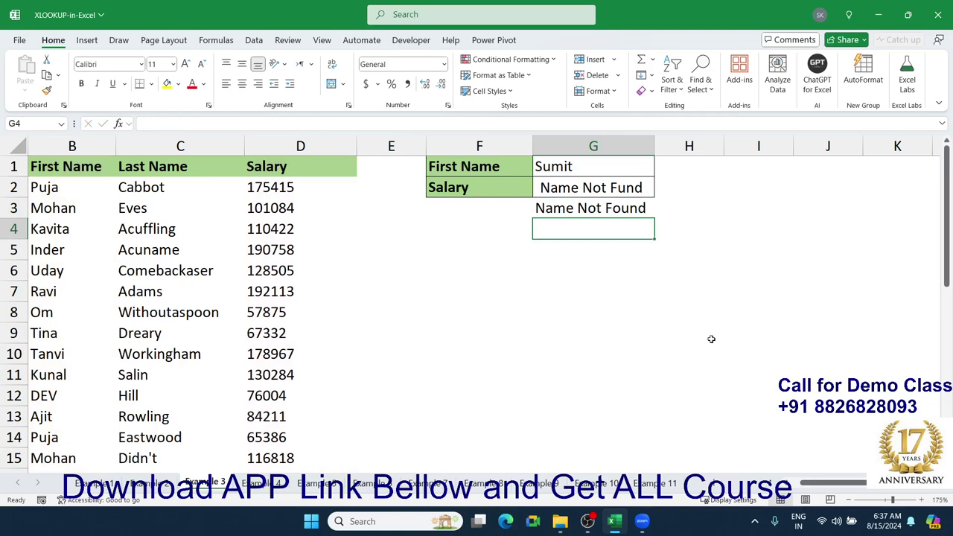
{"action": "double_click", "coordinate": [583, 191]}
{"action": "key", "text": "Escape"}
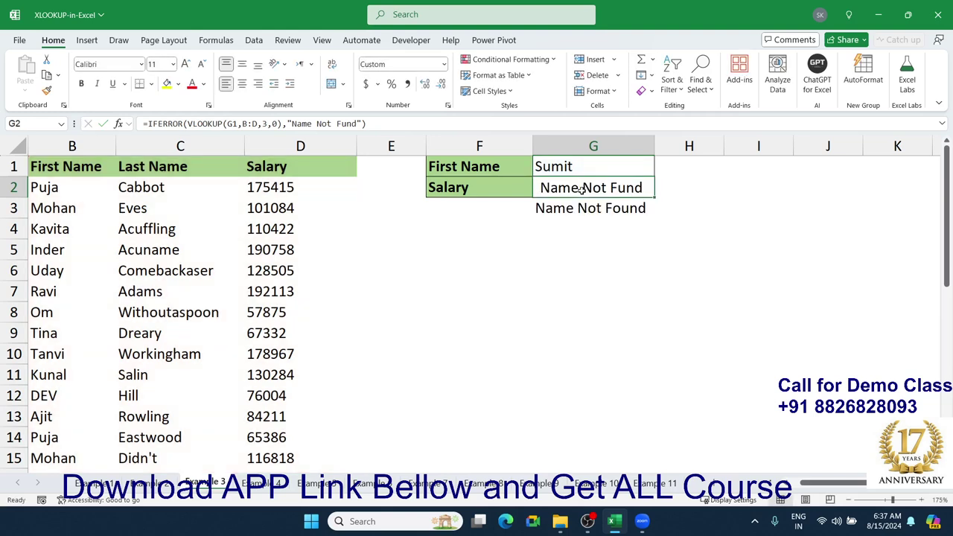
{"action": "double_click", "coordinate": [583, 208]}
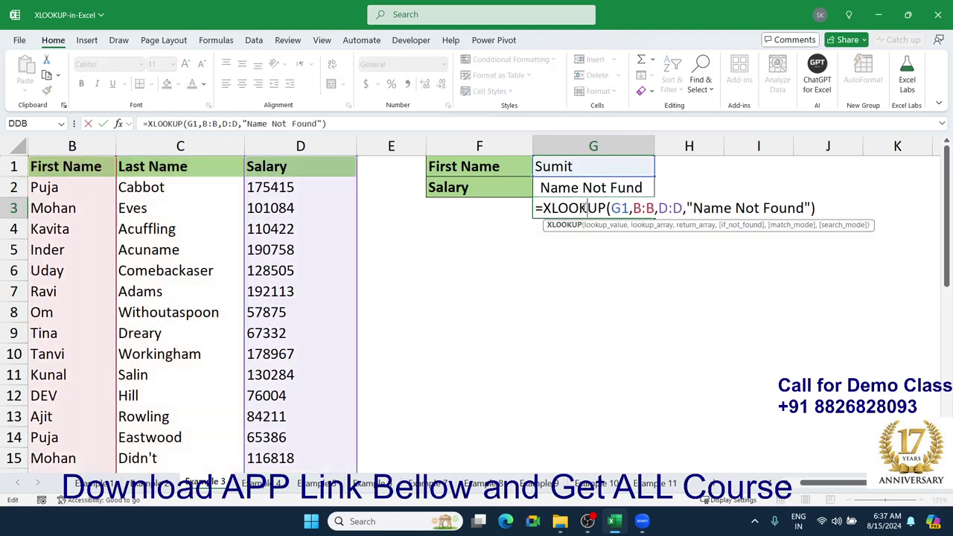
{"action": "key", "text": "Return"}
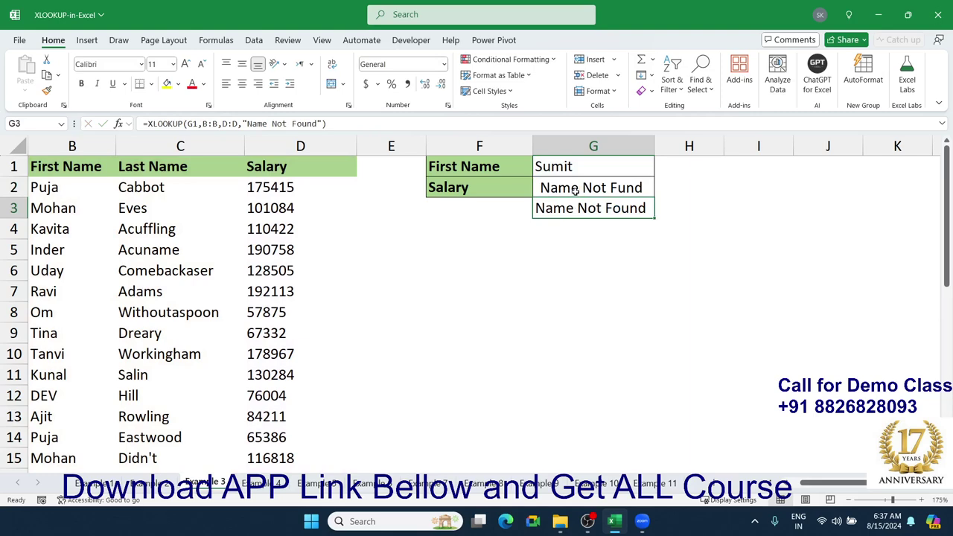
{"action": "double_click", "coordinate": [575, 189]}
{"action": "key", "text": "Escape"}
{"action": "double_click", "coordinate": [578, 208]}
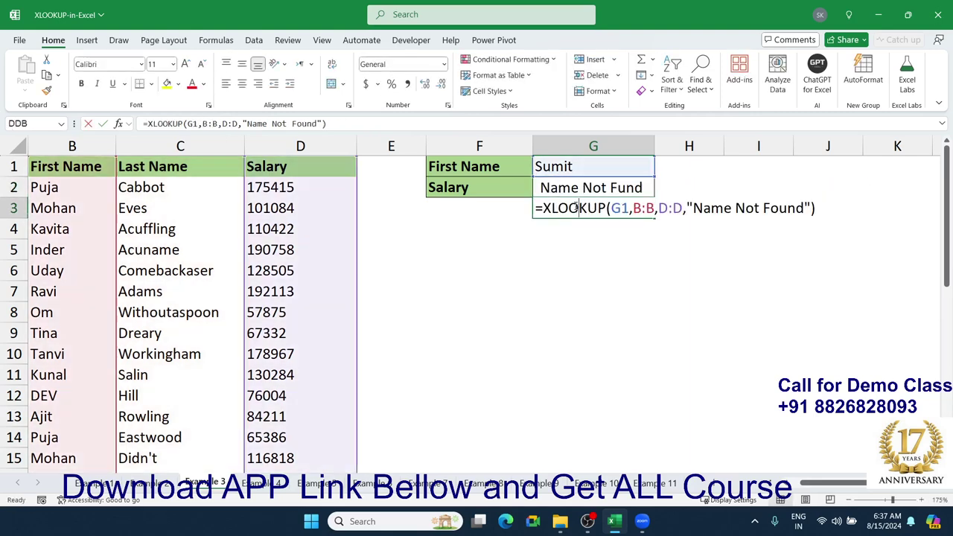
{"action": "key", "text": "Escape"}
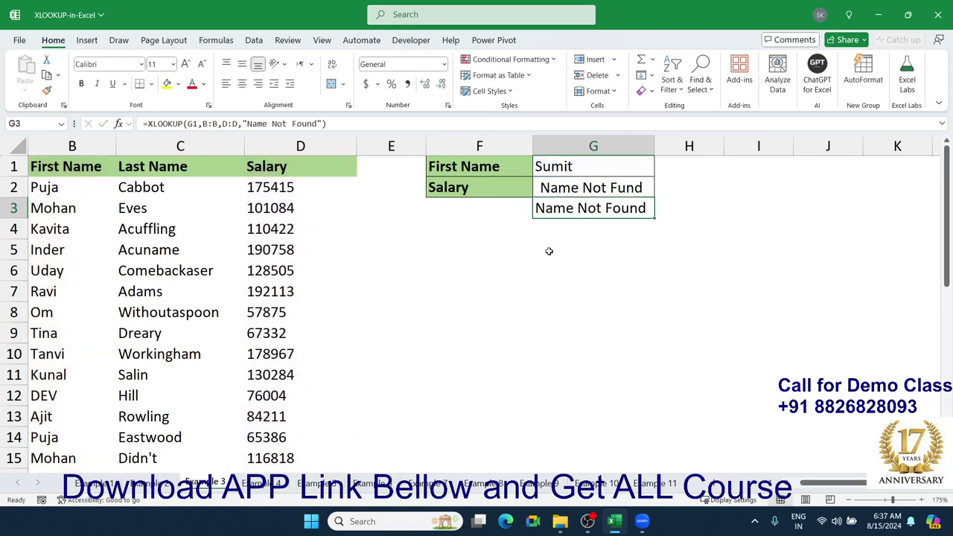
{"action": "left_click", "coordinate": [493, 258]}
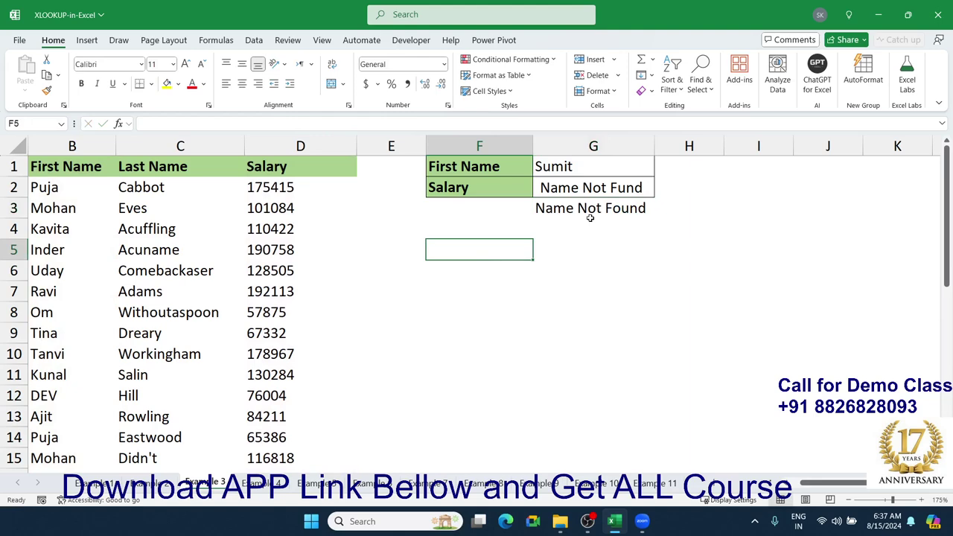
{"action": "key", "text": "alt"}
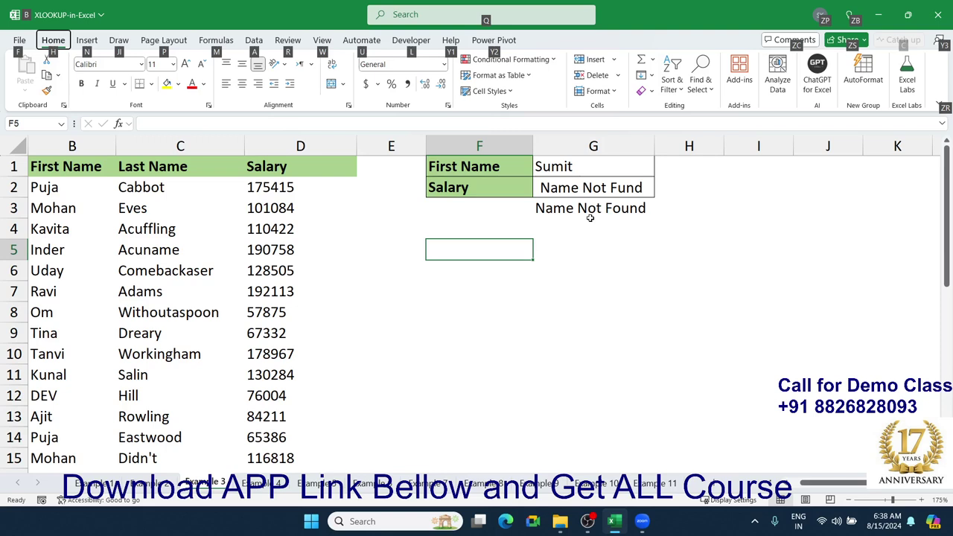
{"action": "left_click", "coordinate": [480, 256]}
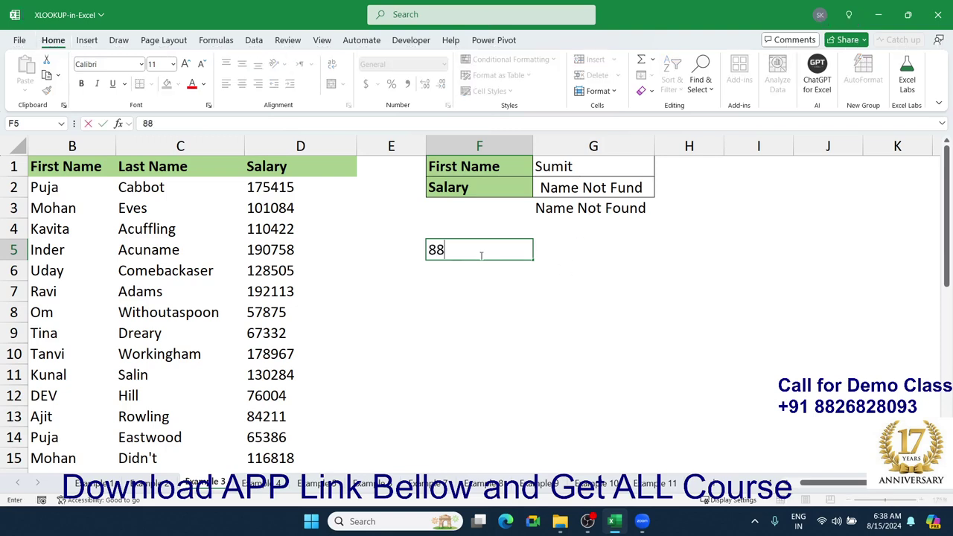
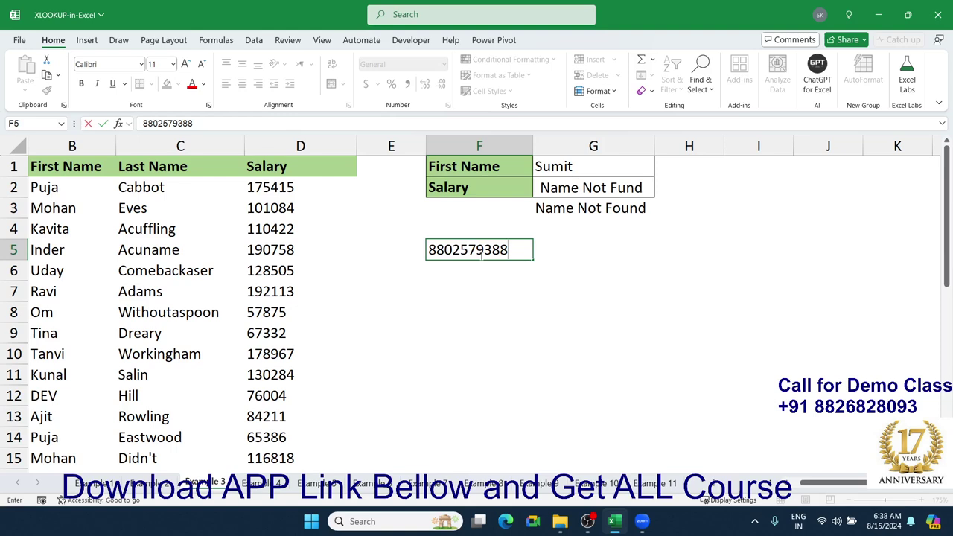
{"action": "key", "text": "Escape"}
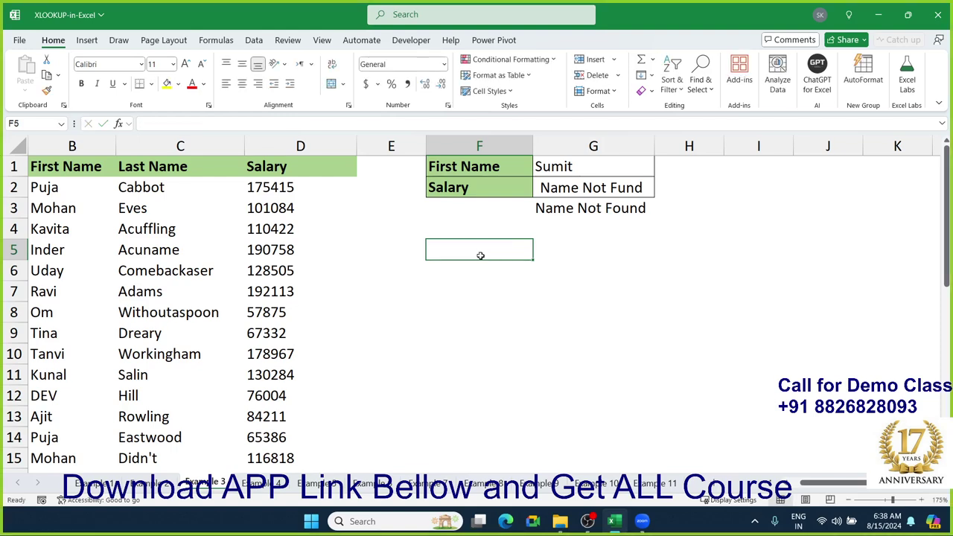